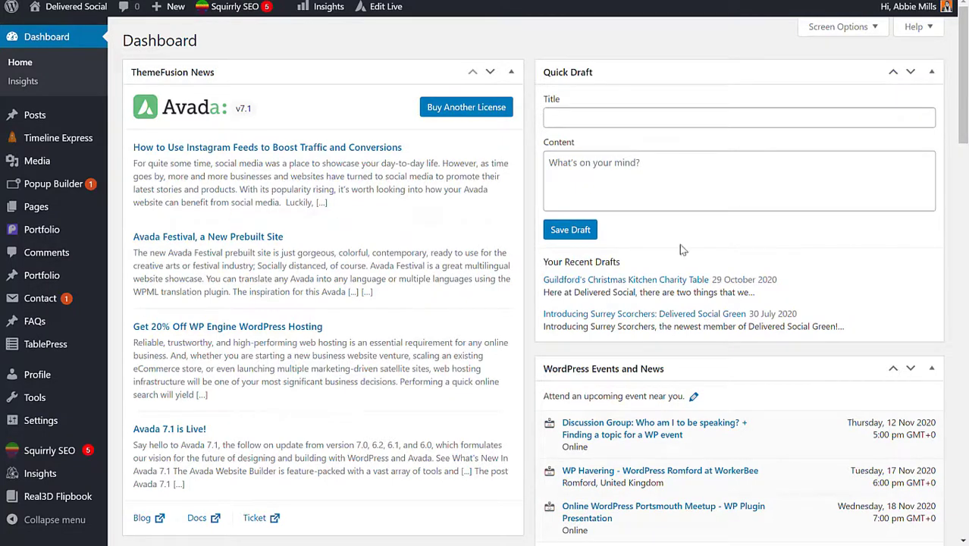
Open the post's permalink slug for editing and accept it as covid-update
{"action": "mouse_move", "coordinate": [64, 112]}
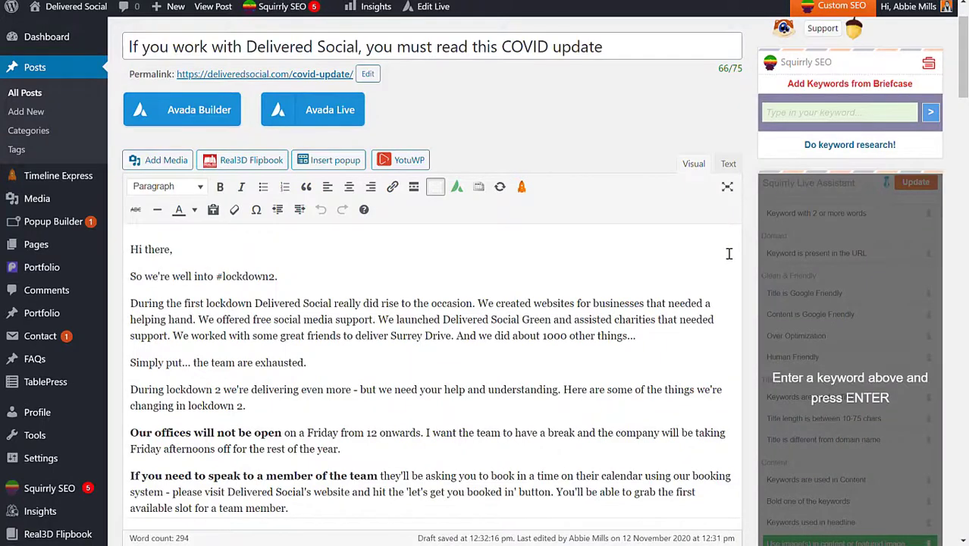
{"action": "scroll", "coordinate": [728, 254], "scroll_direction": "up", "scroll_amount": 1}
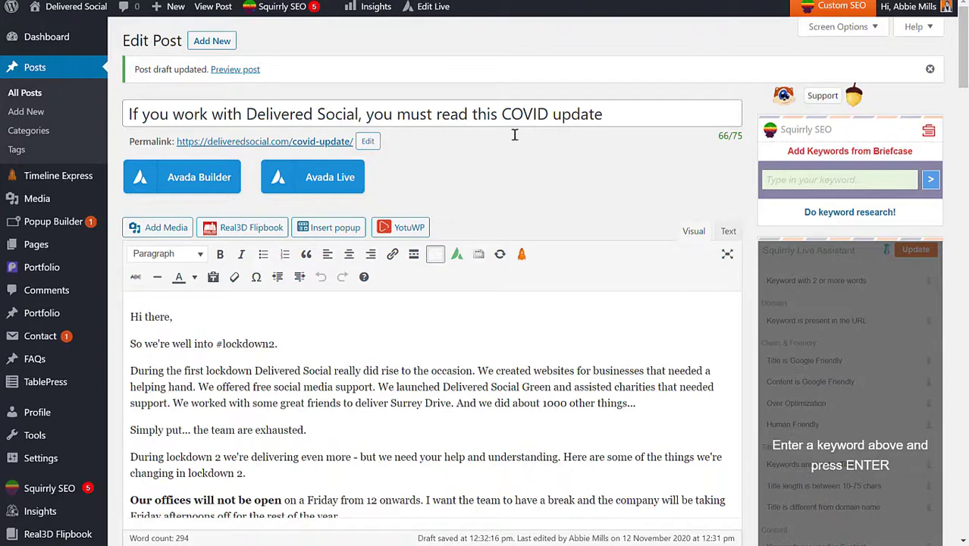
{"action": "left_click", "coordinate": [367, 141]}
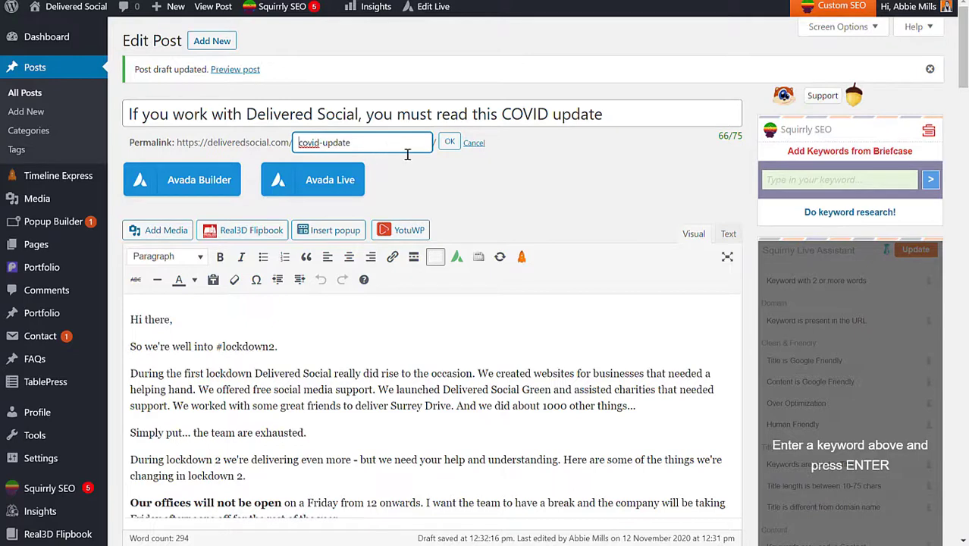
{"action": "left_click", "coordinate": [449, 142]}
Look through the post's body text from the greeting to the closing LinkedIn link
{"action": "left_click", "coordinate": [506, 371]}
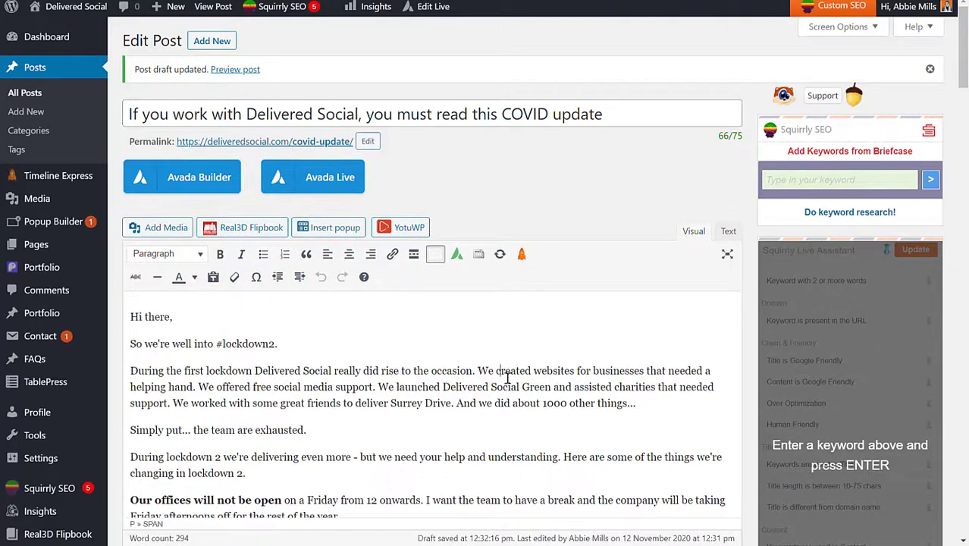
{"action": "scroll", "coordinate": [485, 349], "scroll_direction": "down", "scroll_amount": 2}
{"action": "scroll", "coordinate": [418, 324], "scroll_direction": "down", "scroll_amount": 6}
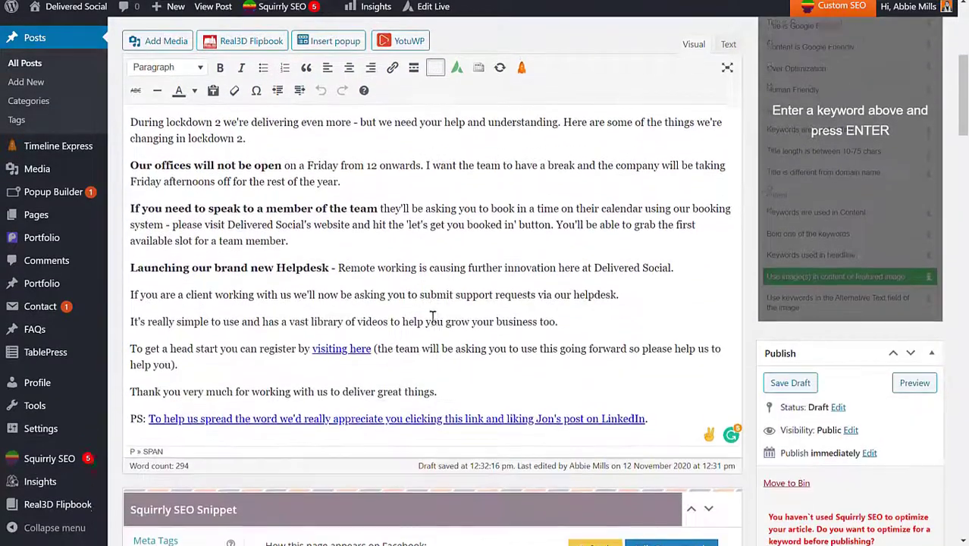
{"action": "scroll", "coordinate": [433, 317], "scroll_direction": "up", "scroll_amount": 3}
{"action": "scroll", "coordinate": [433, 318], "scroll_direction": "up", "scroll_amount": 1}
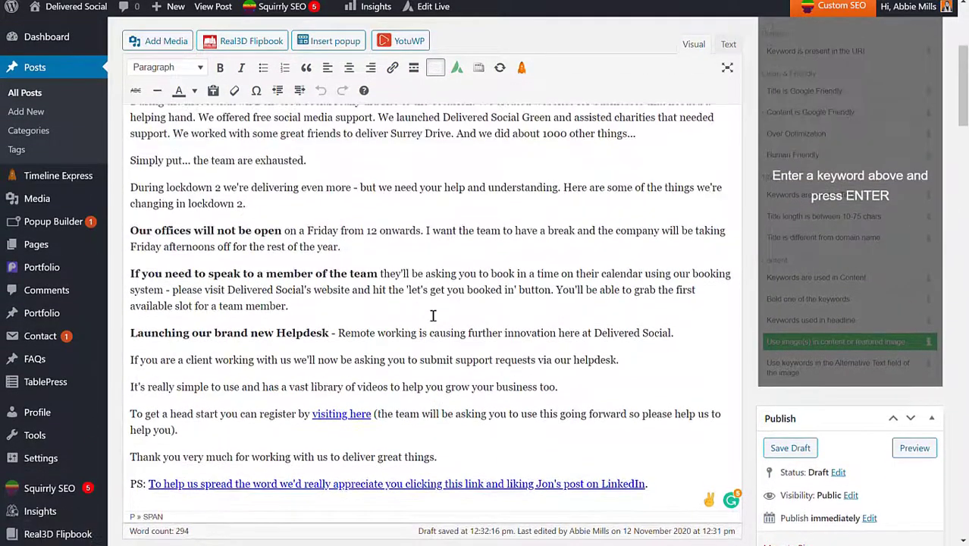
{"action": "scroll", "coordinate": [433, 309], "scroll_direction": "up", "scroll_amount": 2}
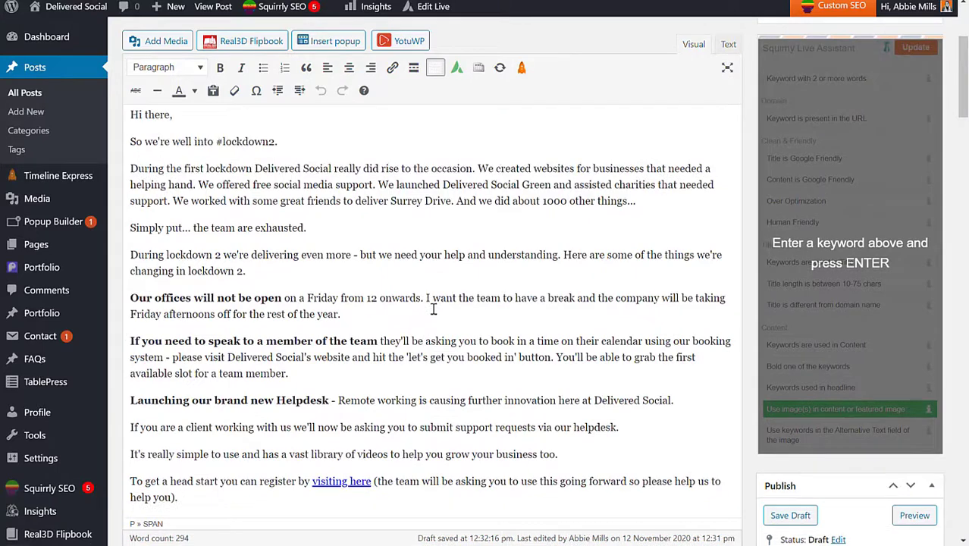
{"action": "scroll", "coordinate": [433, 308], "scroll_direction": "up", "scroll_amount": 2}
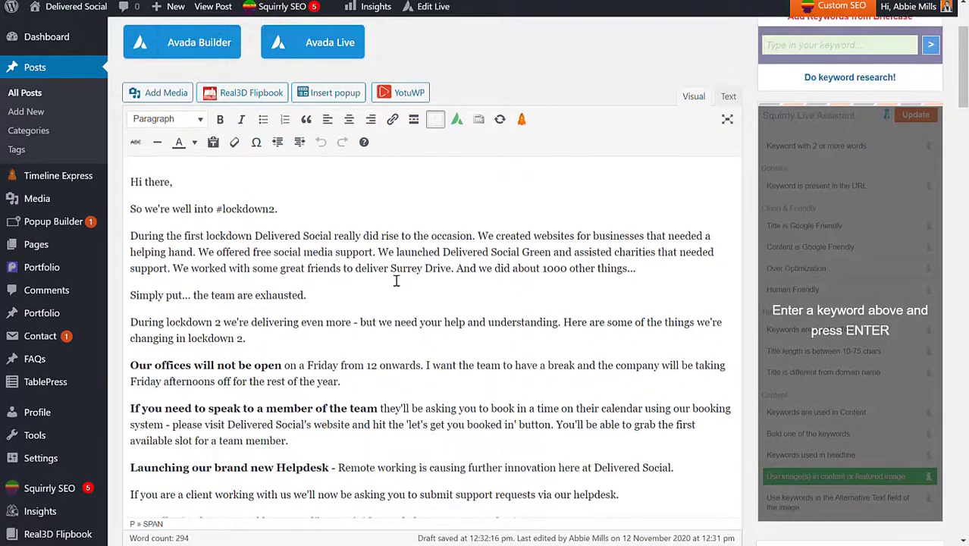
Add a new line reading "Covid update" above the "Hi there," greeting in the post body
{"action": "left_click", "coordinate": [135, 187]}
{"action": "key", "text": "Return"}
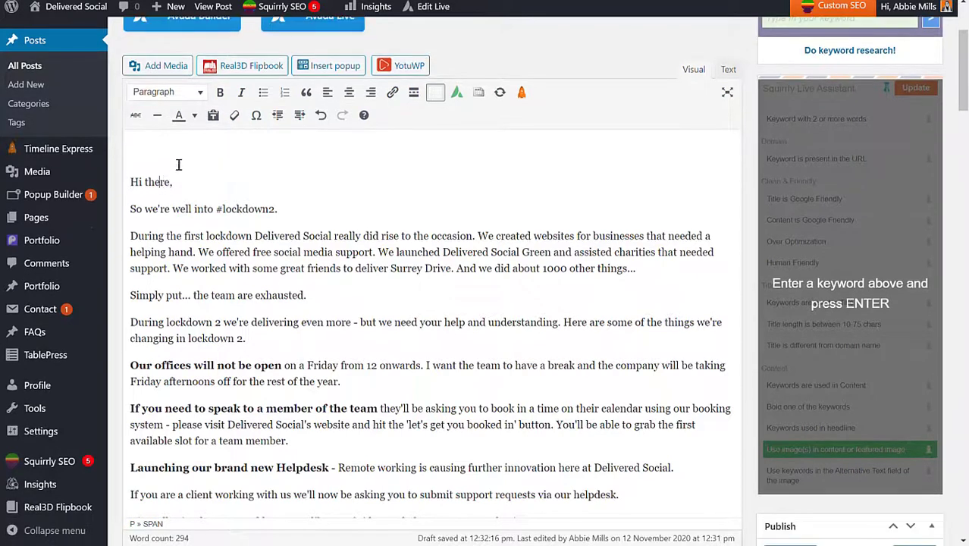
{"action": "type", "text": "Covi"}
{"action": "type", "text": "d update"}
{"action": "scroll", "coordinate": [185, 158], "scroll_direction": "up", "scroll_amount": 1}
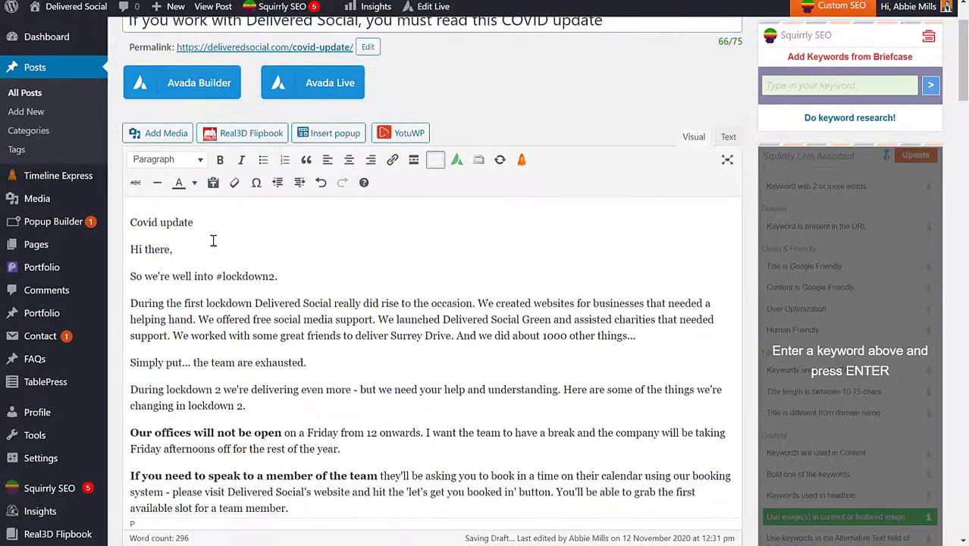
Format the "Covid update" line as Heading 2, and switch it to Heading 3
{"action": "triple_click", "coordinate": [189, 224]}
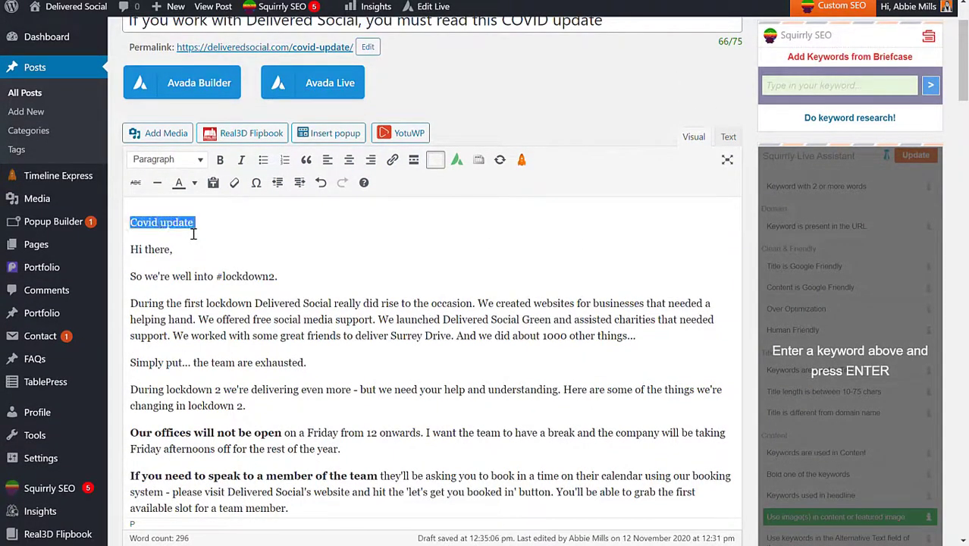
{"action": "left_click", "coordinate": [163, 163]}
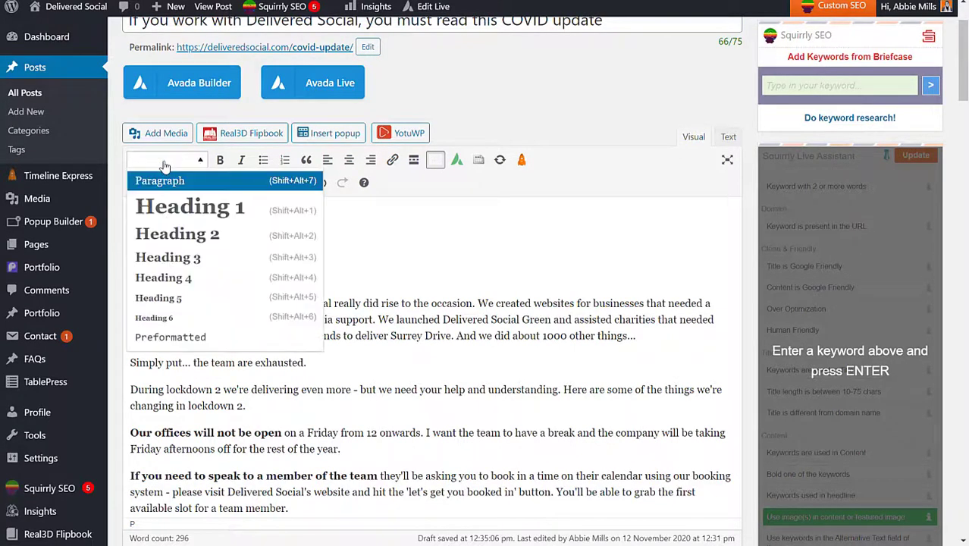
{"action": "left_click", "coordinate": [227, 241]}
{"action": "left_click", "coordinate": [199, 147]}
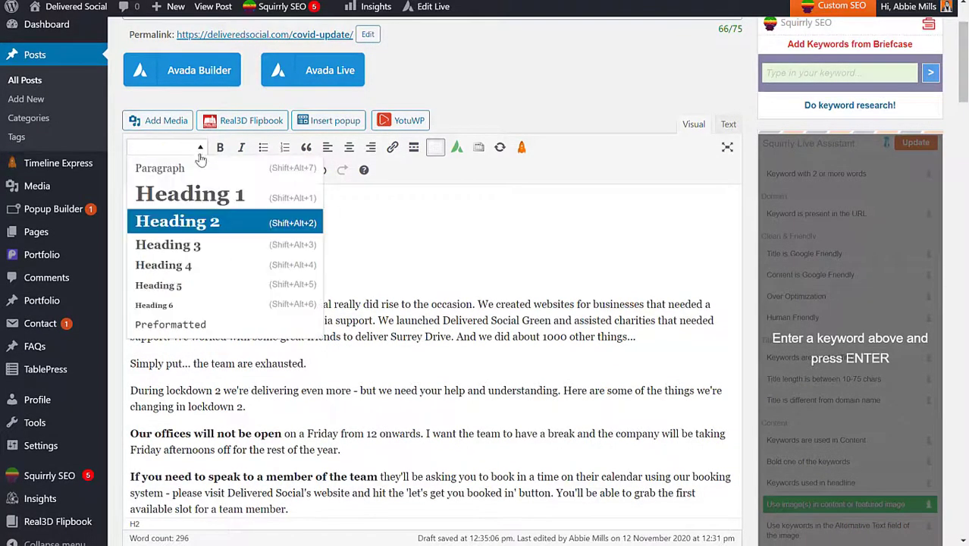
{"action": "left_click", "coordinate": [191, 247]}
{"action": "left_click", "coordinate": [268, 243]}
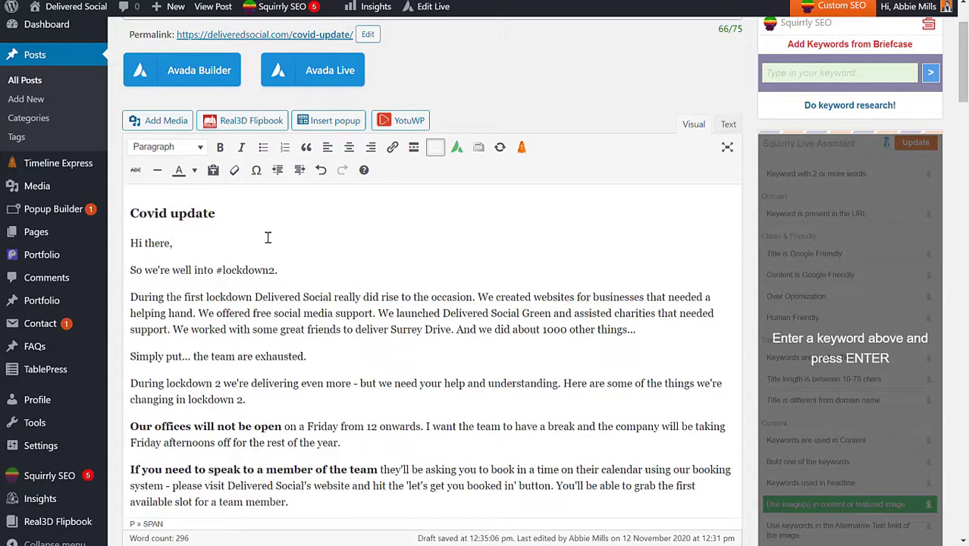
Select the entire post title text
{"action": "scroll", "coordinate": [273, 241], "scroll_direction": "up", "scroll_amount": 1}
{"action": "left_click", "coordinate": [342, 76]}
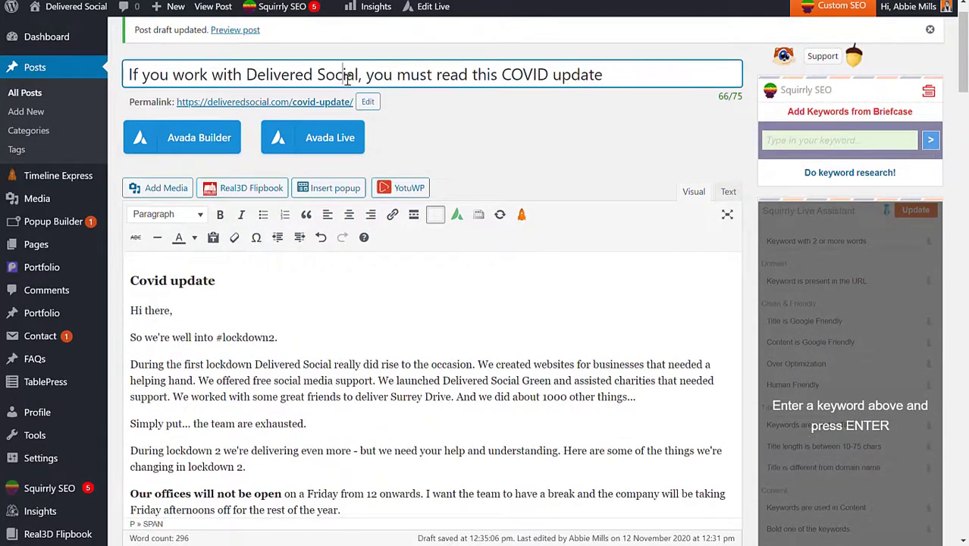
{"action": "key", "text": "ctrl+a"}
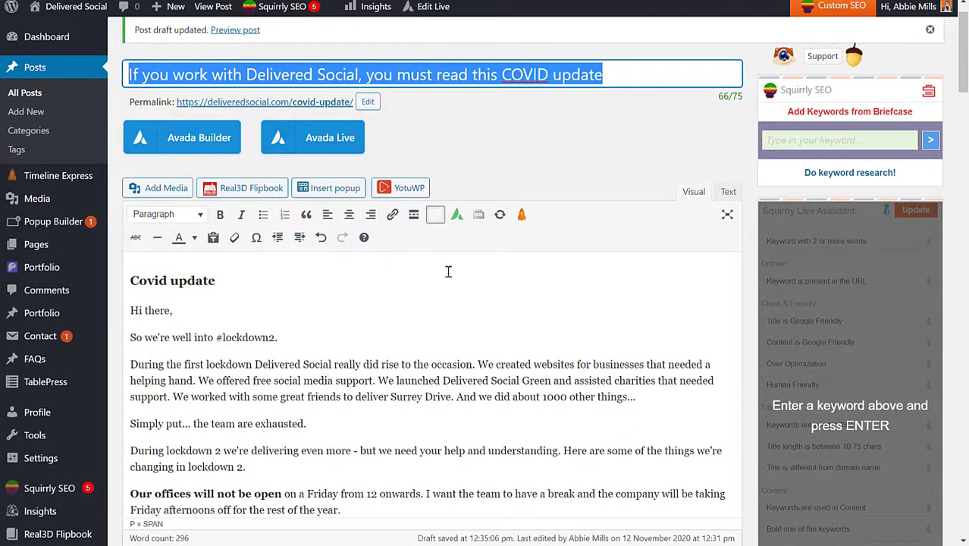
Try to insert a link on the word "team" in the helpdesk registration paragraph
{"action": "scroll", "coordinate": [448, 271], "scroll_direction": "down", "scroll_amount": 1}
{"action": "scroll", "coordinate": [447, 271], "scroll_direction": "down", "scroll_amount": 3}
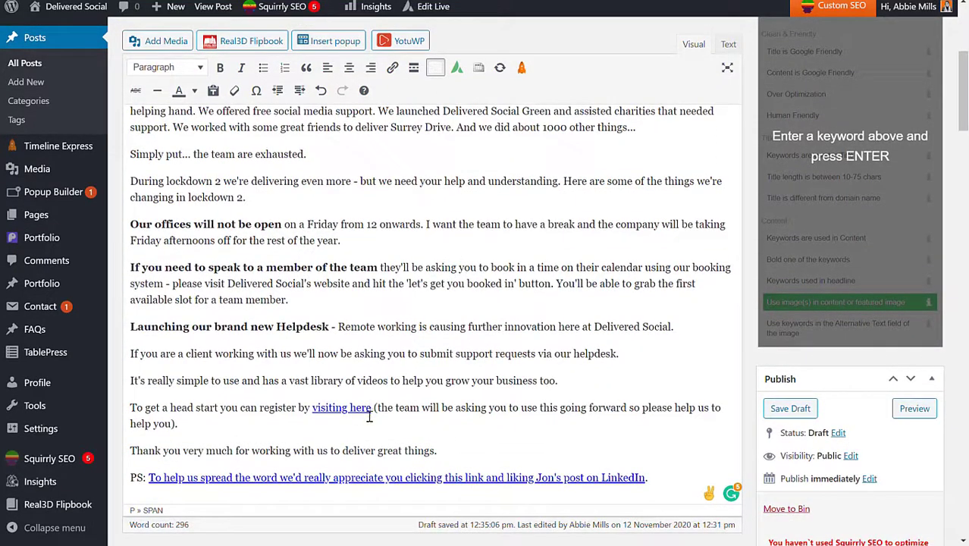
{"action": "left_click_drag", "start_coordinate": [395, 409], "coordinate": [425, 410]}
{"action": "left_click", "coordinate": [393, 68]}
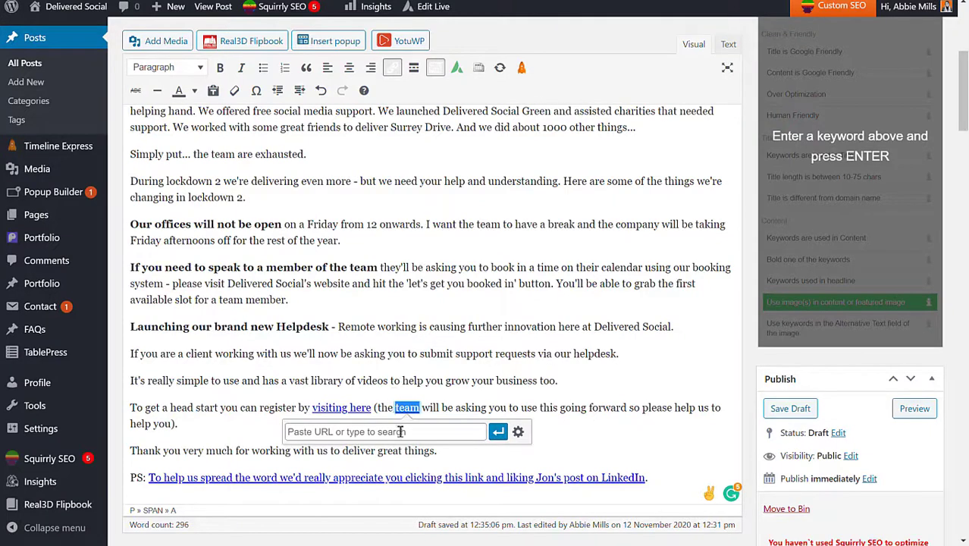
{"action": "left_click", "coordinate": [497, 431]}
Add an empty paragraph between "Simply put... the team are exhausted." and the "During lockdown 2" paragraph
{"action": "scroll", "coordinate": [540, 367], "scroll_direction": "up", "scroll_amount": 2}
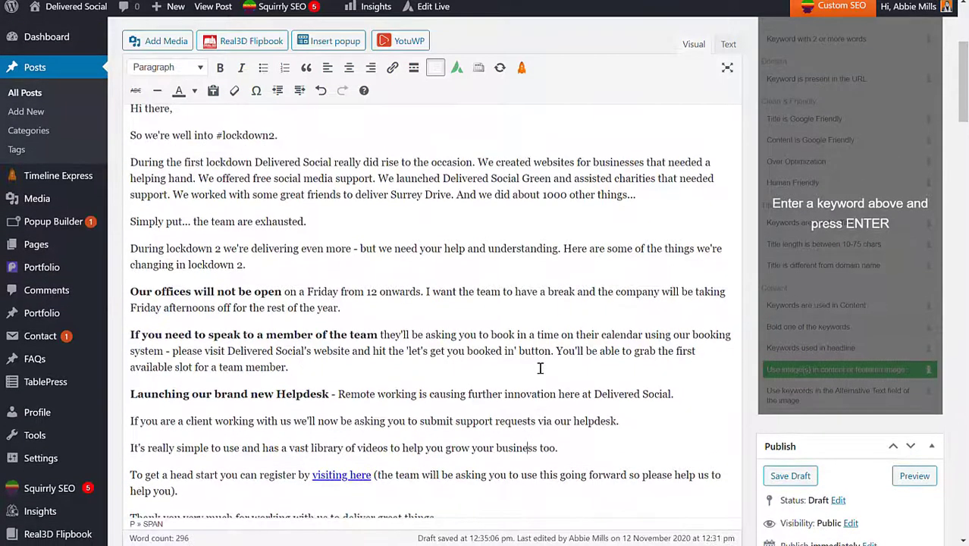
{"action": "scroll", "coordinate": [538, 367], "scroll_direction": "down", "scroll_amount": 2}
{"action": "scroll", "coordinate": [537, 369], "scroll_direction": "up", "scroll_amount": 2}
{"action": "key", "text": "Return"}
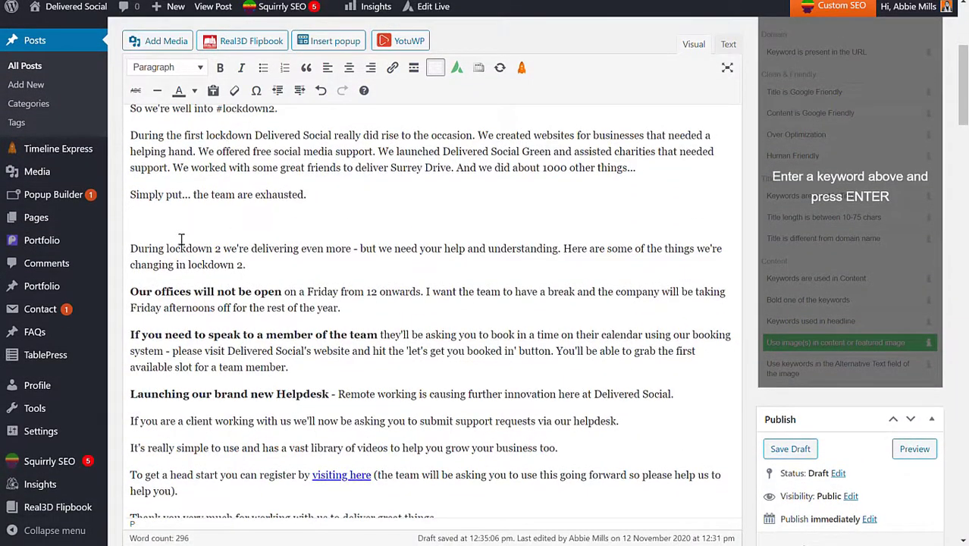
Select CovidUpdate.jpg in the media library for the post and set its alt text to "Covid Update"
{"action": "left_click", "coordinate": [165, 39]}
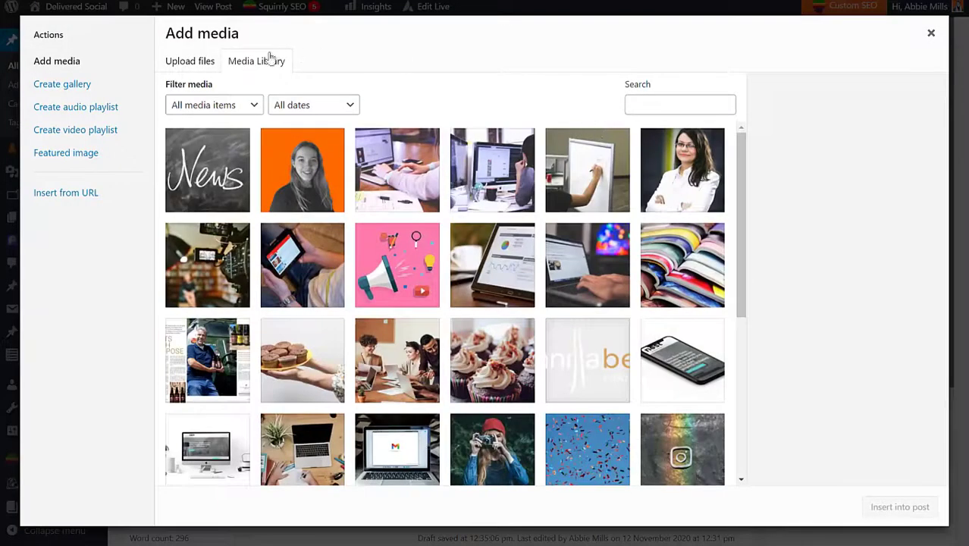
{"action": "left_click", "coordinate": [190, 65]}
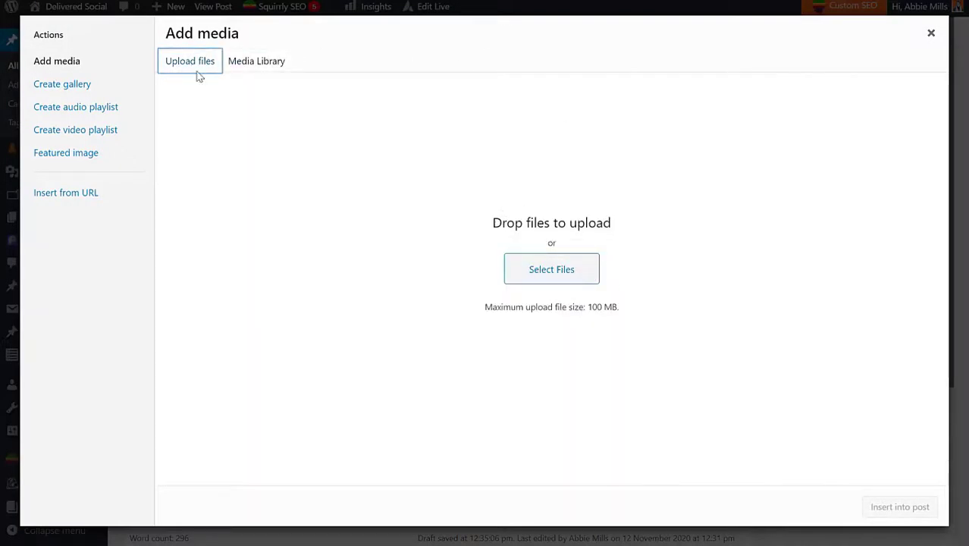
{"action": "left_click", "coordinate": [275, 67]}
{"action": "left_click", "coordinate": [238, 176]}
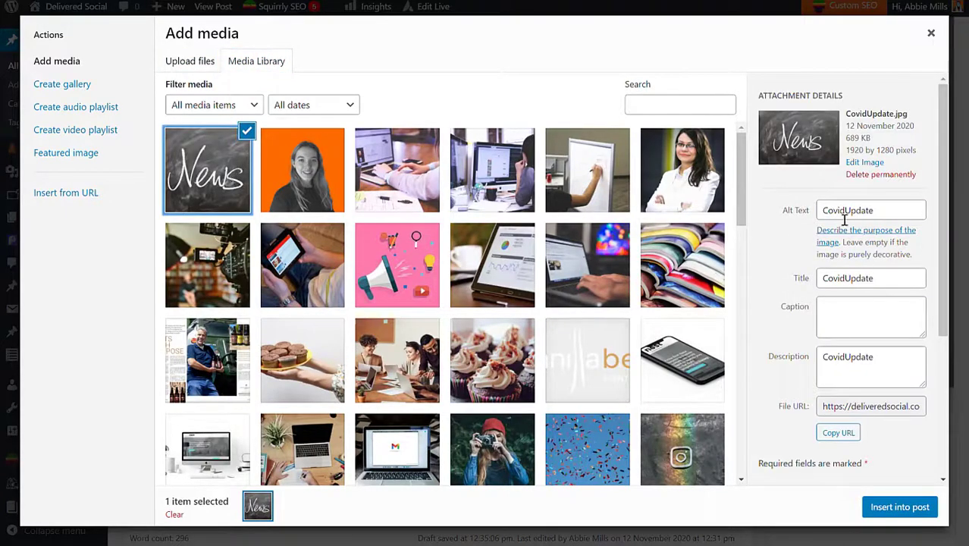
{"action": "left_click", "coordinate": [846, 214]}
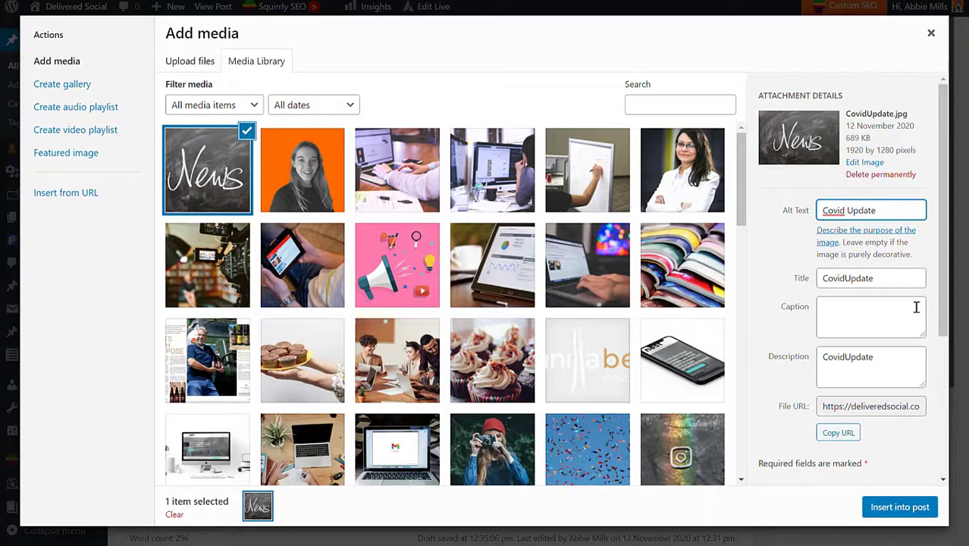
Insert the selected News image into the empty paragraph, look it over, and delete it from the post
{"action": "left_click", "coordinate": [918, 506]}
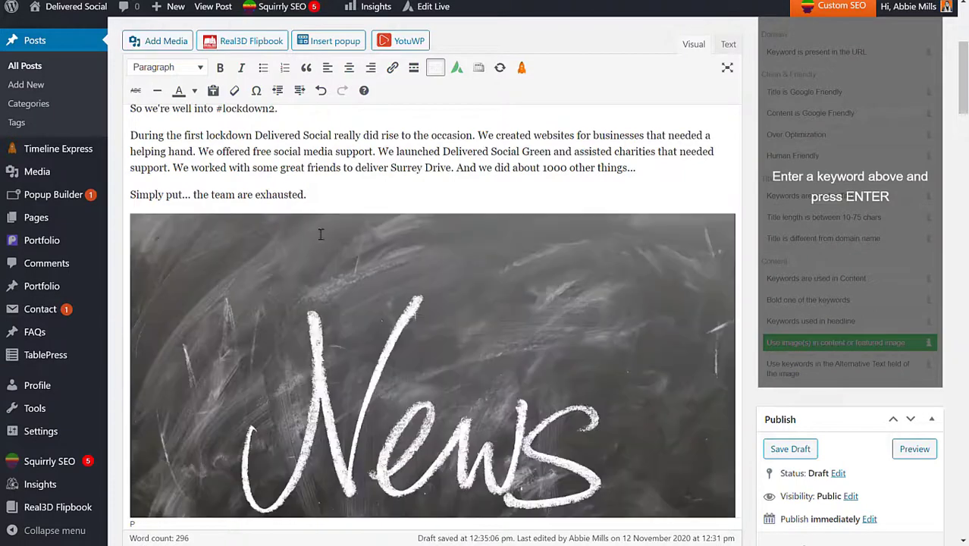
{"action": "scroll", "coordinate": [459, 280], "scroll_direction": "down", "scroll_amount": 1}
{"action": "scroll", "coordinate": [458, 281], "scroll_direction": "down", "scroll_amount": 2}
{"action": "scroll", "coordinate": [459, 280], "scroll_direction": "up", "scroll_amount": 2}
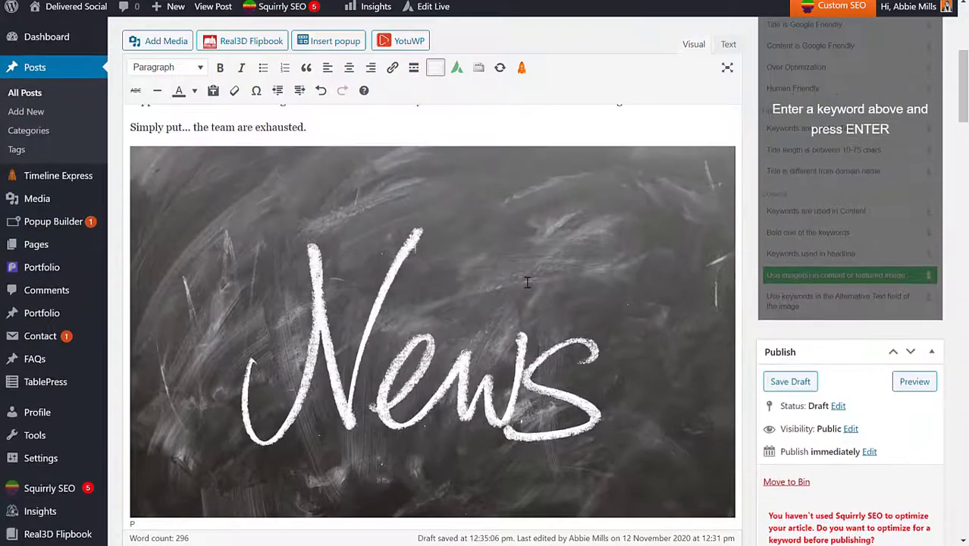
{"action": "scroll", "coordinate": [459, 281], "scroll_direction": "down", "scroll_amount": 2}
{"action": "left_click", "coordinate": [533, 275]}
{"action": "key", "text": "Delete"}
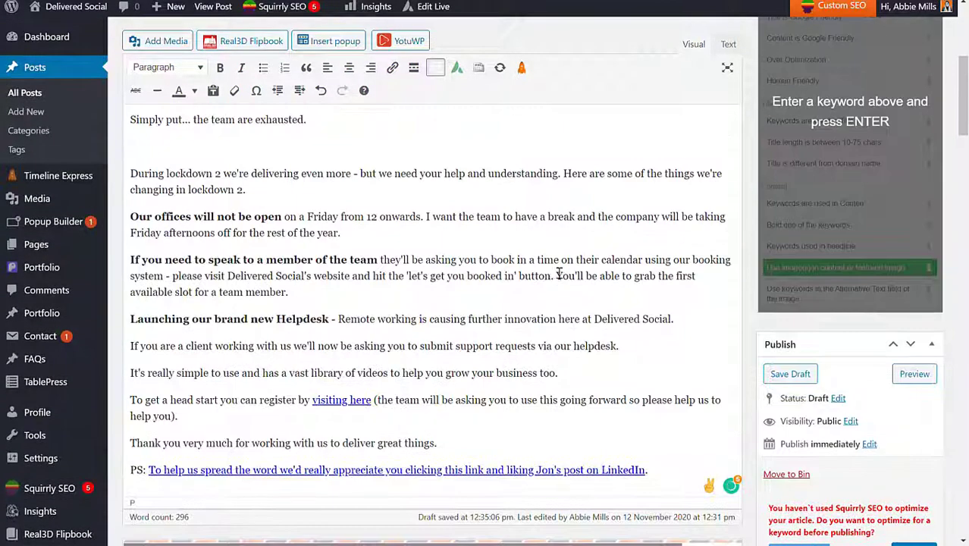
Review the post's categories, tags and featured image settings, and return to the body text
{"action": "scroll", "coordinate": [569, 273], "scroll_direction": "down", "scroll_amount": 5}
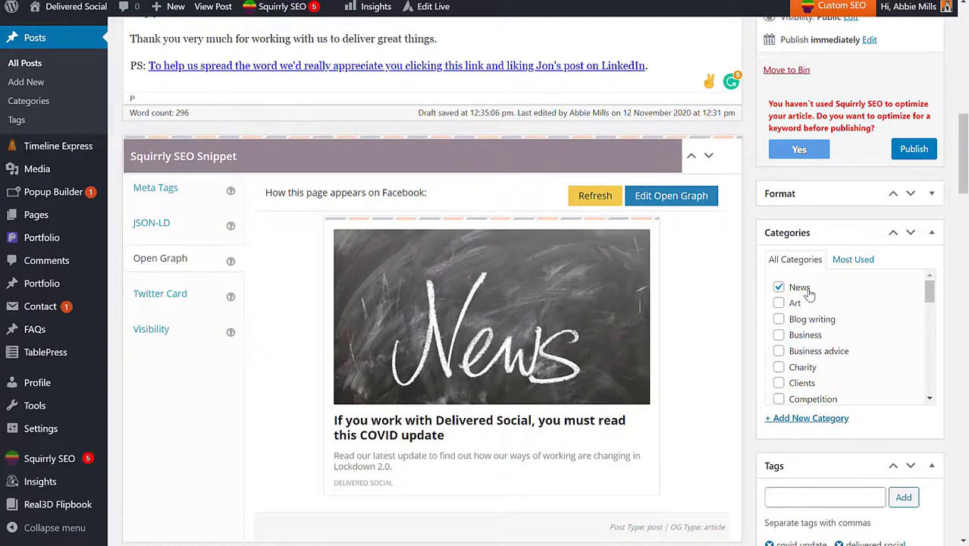
{"action": "scroll", "coordinate": [808, 294], "scroll_direction": "down", "scroll_amount": 2}
{"action": "scroll", "coordinate": [819, 410], "scroll_direction": "down", "scroll_amount": 2}
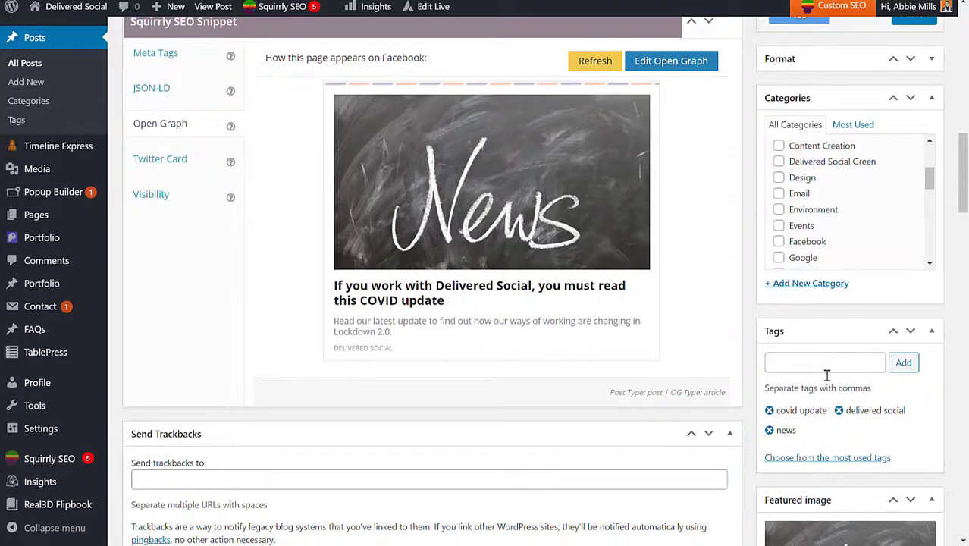
{"action": "scroll", "coordinate": [825, 371], "scroll_direction": "down", "scroll_amount": 4}
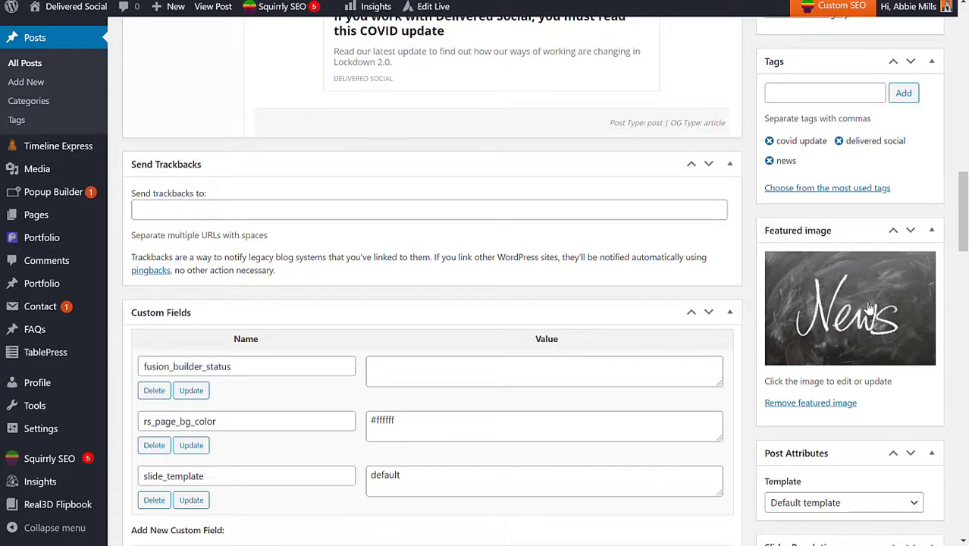
{"action": "scroll", "coordinate": [871, 307], "scroll_direction": "up", "scroll_amount": 8}
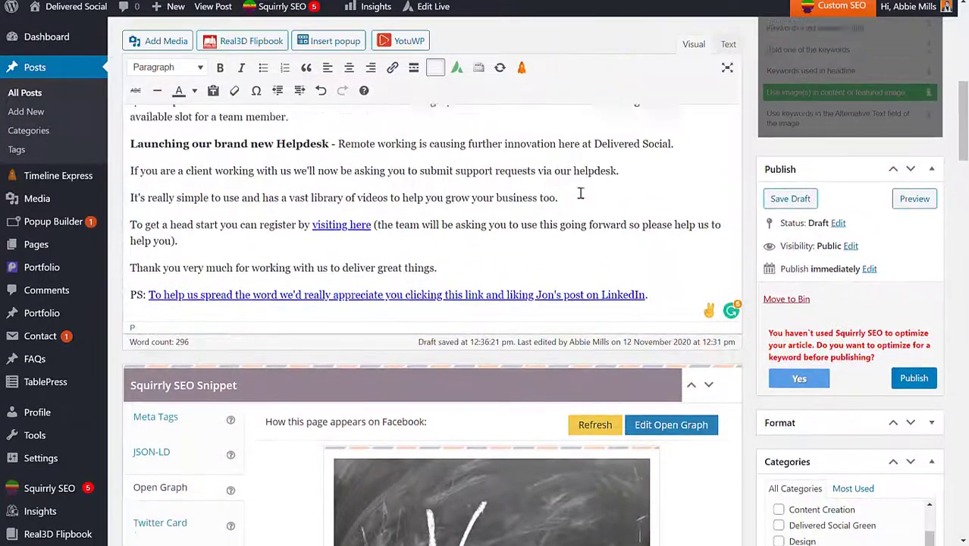
{"action": "scroll", "coordinate": [580, 193], "scroll_direction": "up", "scroll_amount": 2}
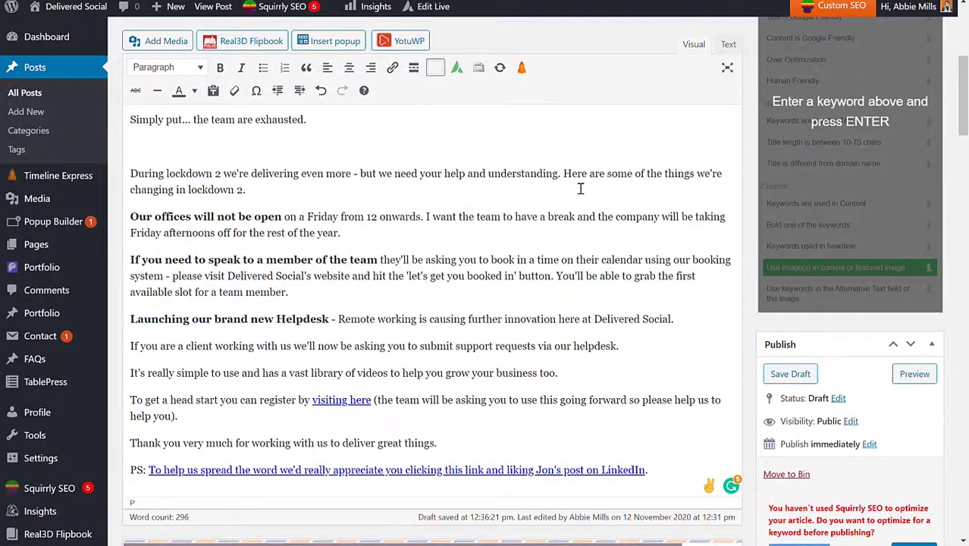
Open the post's Squirrly SEO meta tags for editing, review the title and meta description, and save the snippet
{"action": "scroll", "coordinate": [580, 189], "scroll_direction": "down", "scroll_amount": 5}
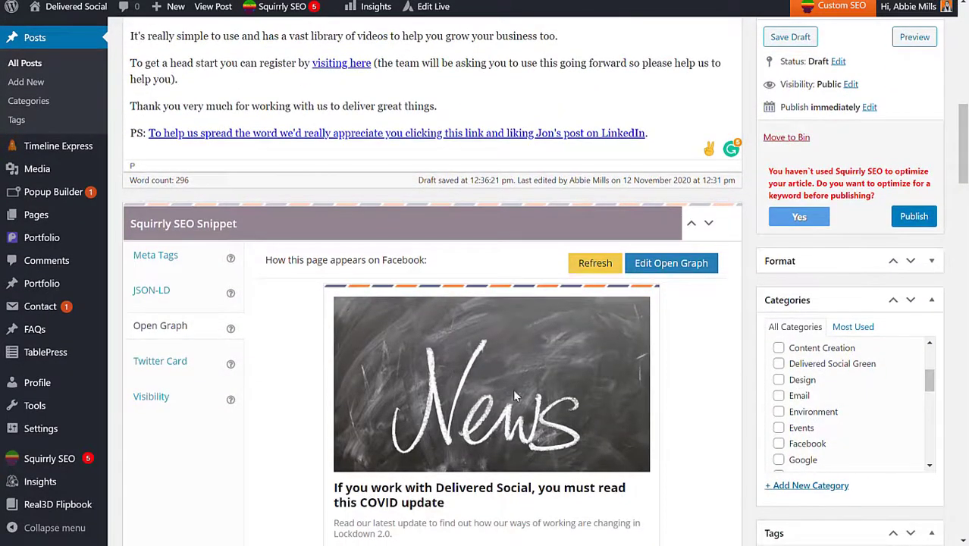
{"action": "left_click", "coordinate": [189, 257]}
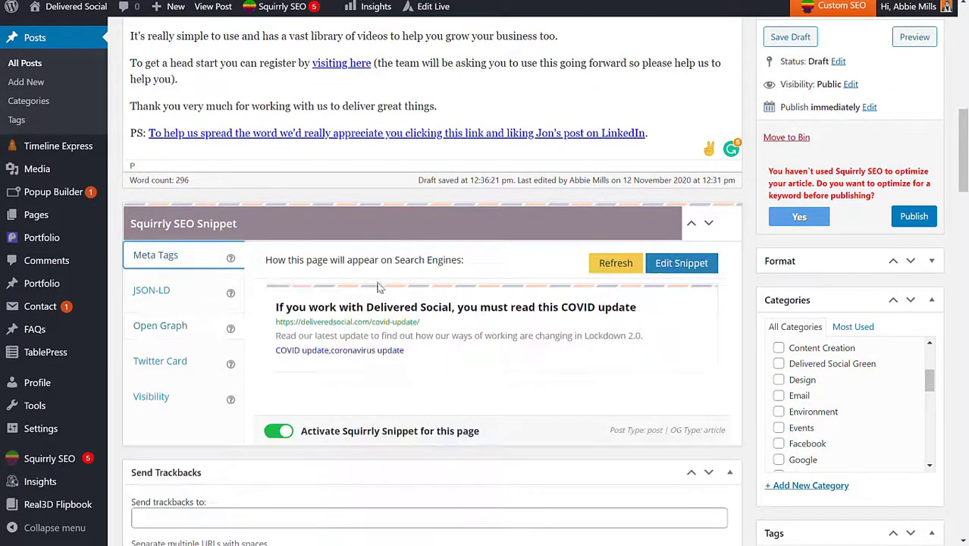
{"action": "left_click", "coordinate": [705, 266]}
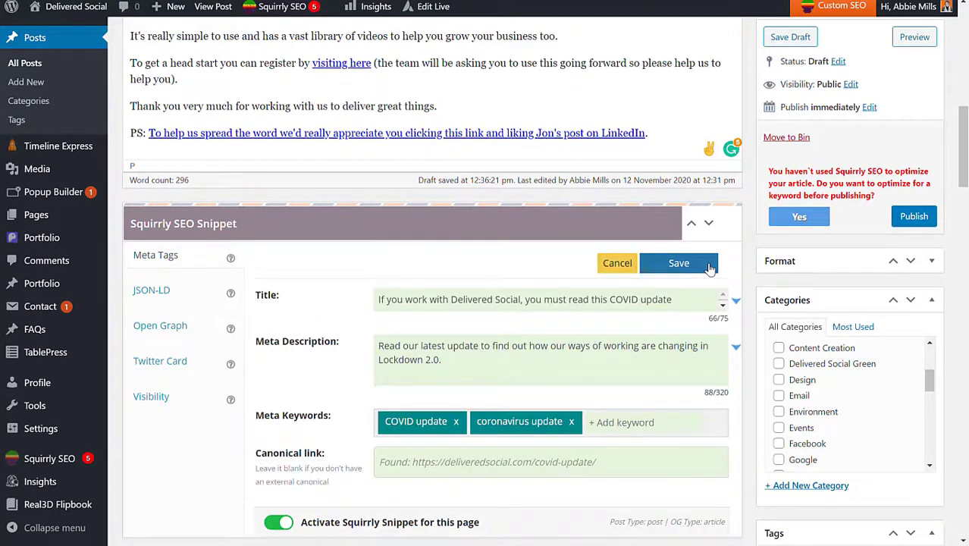
{"action": "scroll", "coordinate": [667, 280], "scroll_direction": "down", "scroll_amount": 1}
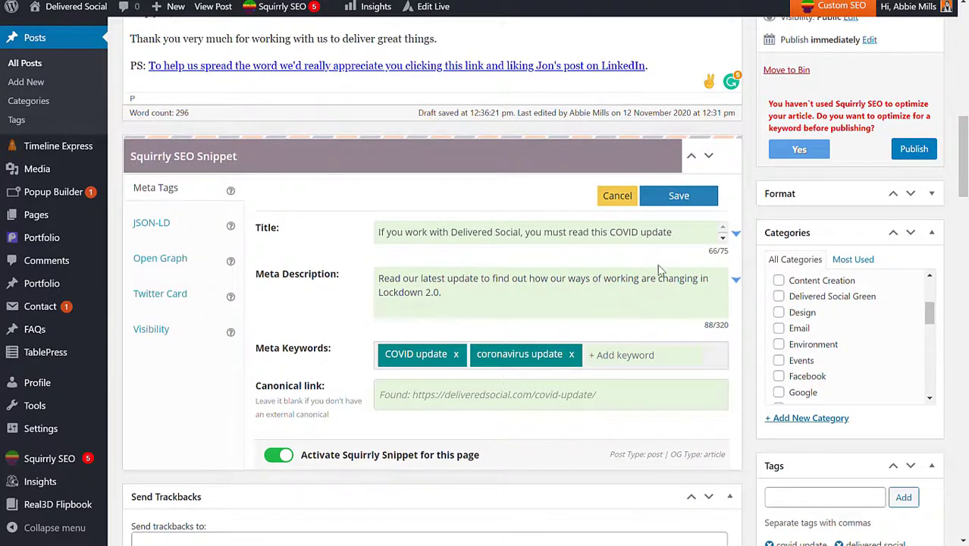
{"action": "double_click", "coordinate": [667, 236]}
{"action": "key", "text": "ctrl+a"}
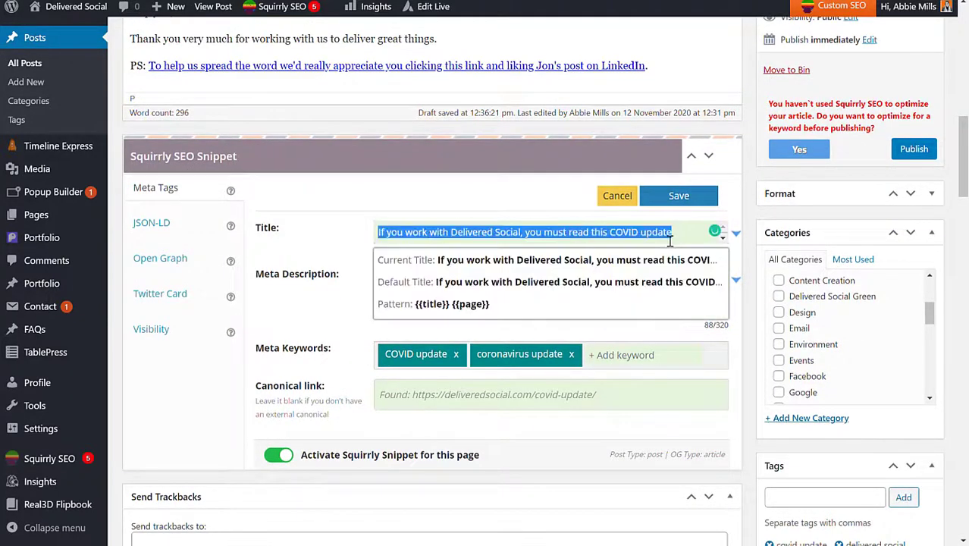
{"action": "left_click", "coordinate": [487, 206]}
{"action": "left_click", "coordinate": [520, 279]}
{"action": "key", "text": "ctrl+a"}
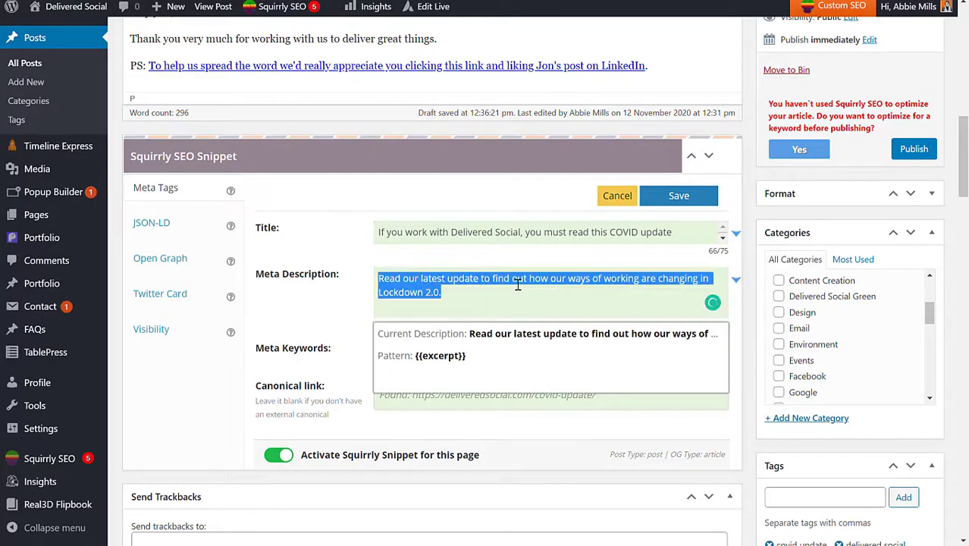
{"action": "left_click", "coordinate": [677, 194]}
Preview the post and look through the body text on the preview page
{"action": "scroll", "coordinate": [678, 212], "scroll_direction": "up", "scroll_amount": 3}
{"action": "scroll", "coordinate": [677, 224], "scroll_direction": "up", "scroll_amount": 8}
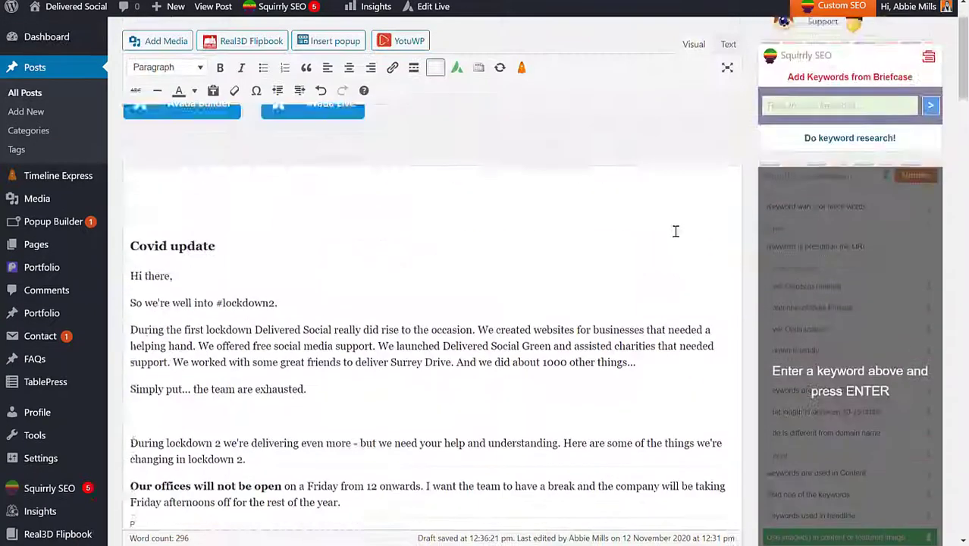
{"action": "scroll", "coordinate": [687, 282], "scroll_direction": "down", "scroll_amount": 10}
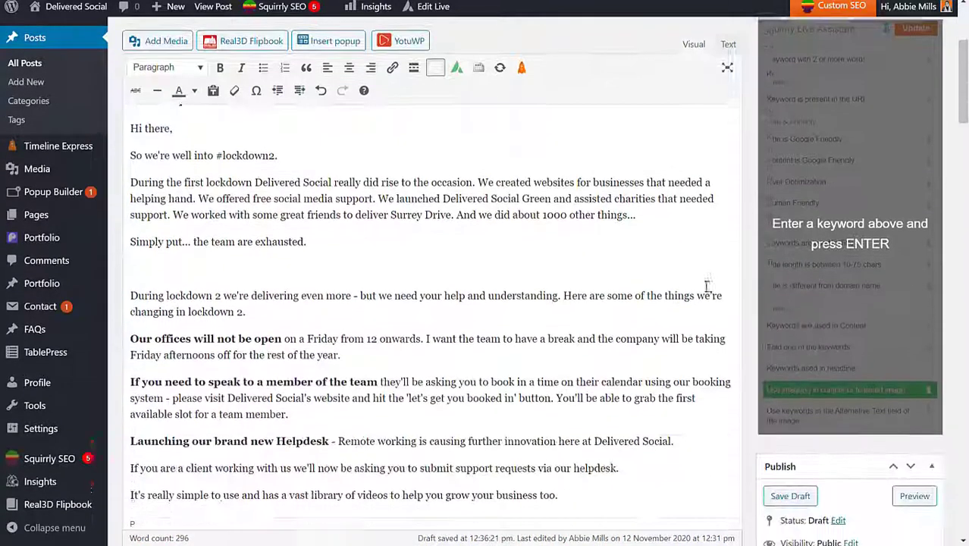
{"action": "left_click", "coordinate": [918, 247]}
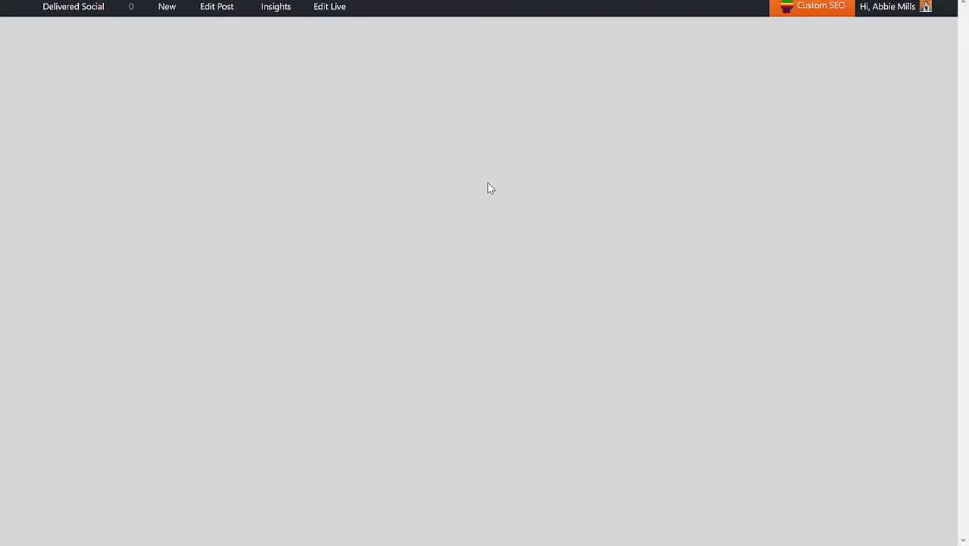
{"action": "scroll", "coordinate": [502, 188], "scroll_direction": "down", "scroll_amount": 14}
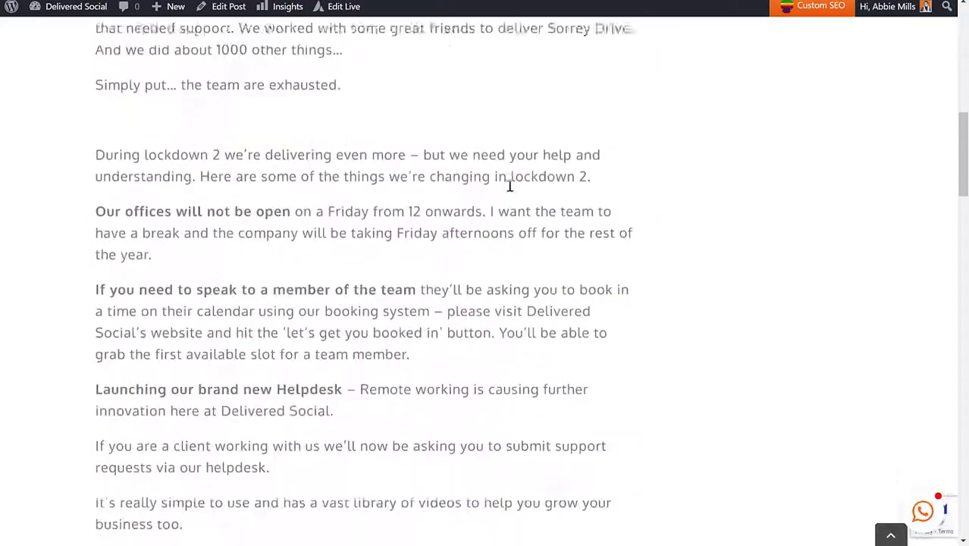
{"action": "scroll", "coordinate": [504, 183], "scroll_direction": "down", "scroll_amount": 4}
{"action": "scroll", "coordinate": [516, 174], "scroll_direction": "up", "scroll_amount": 10}
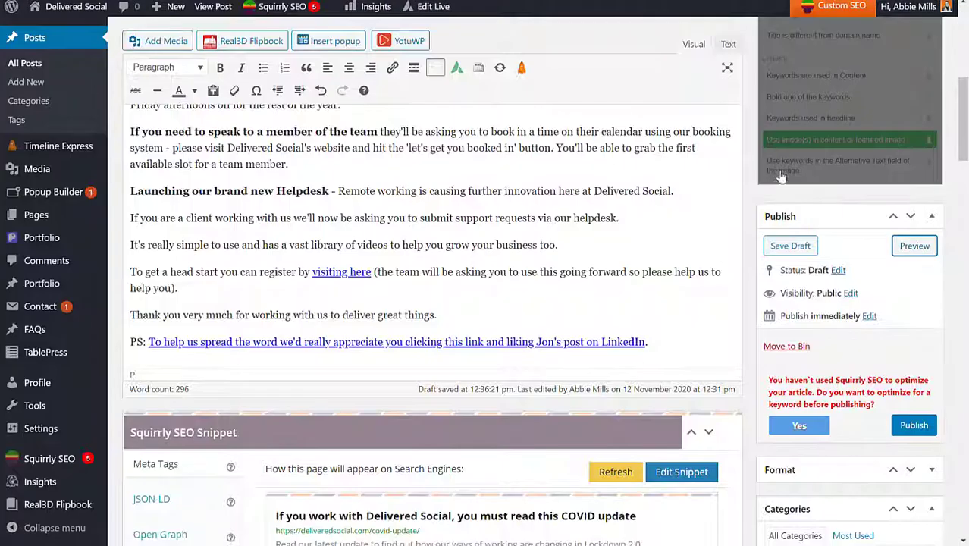
Return to the post editor, look over the body text again, and save the post as a draft
{"action": "scroll", "coordinate": [781, 175], "scroll_direction": "up", "scroll_amount": 5}
{"action": "scroll", "coordinate": [751, 200], "scroll_direction": "down", "scroll_amount": 4}
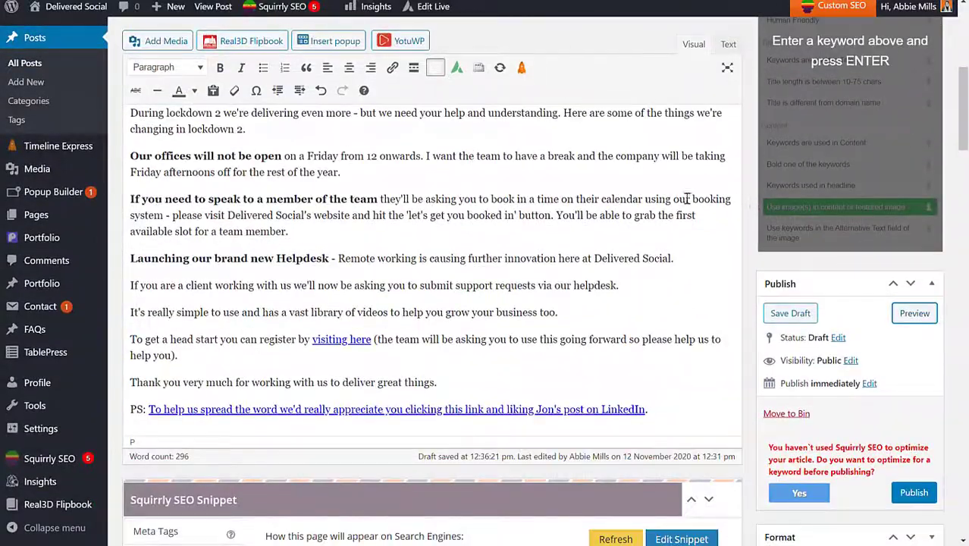
{"action": "scroll", "coordinate": [743, 228], "scroll_direction": "down", "scroll_amount": 1}
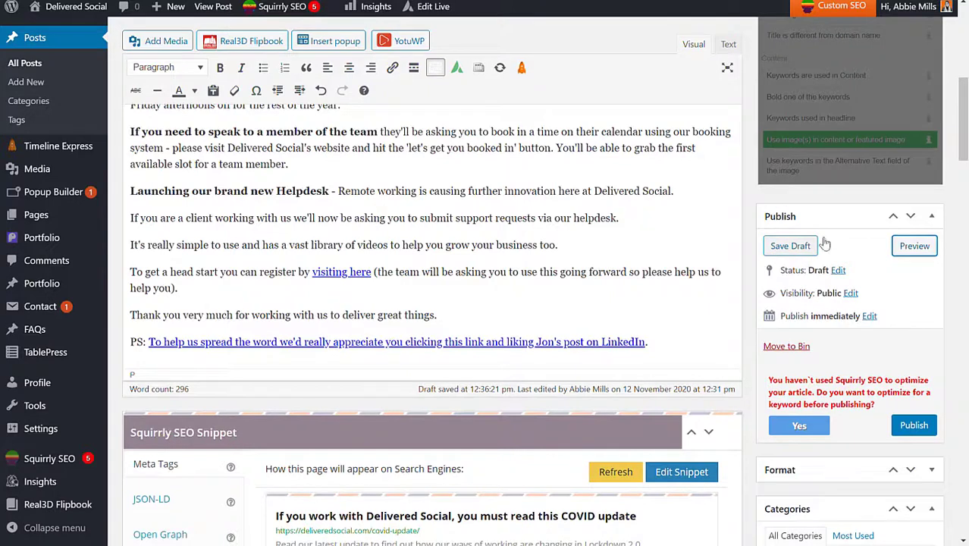
{"action": "left_click", "coordinate": [914, 423]}
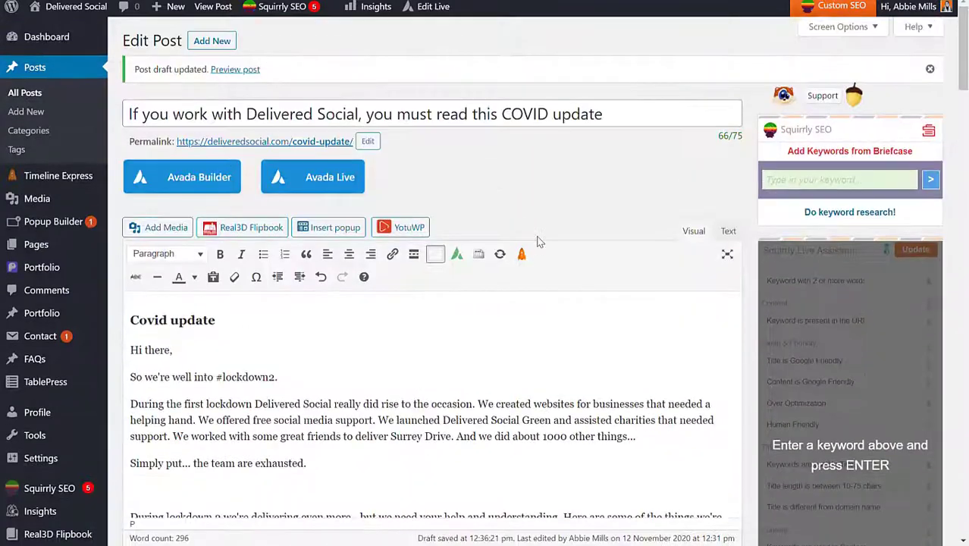